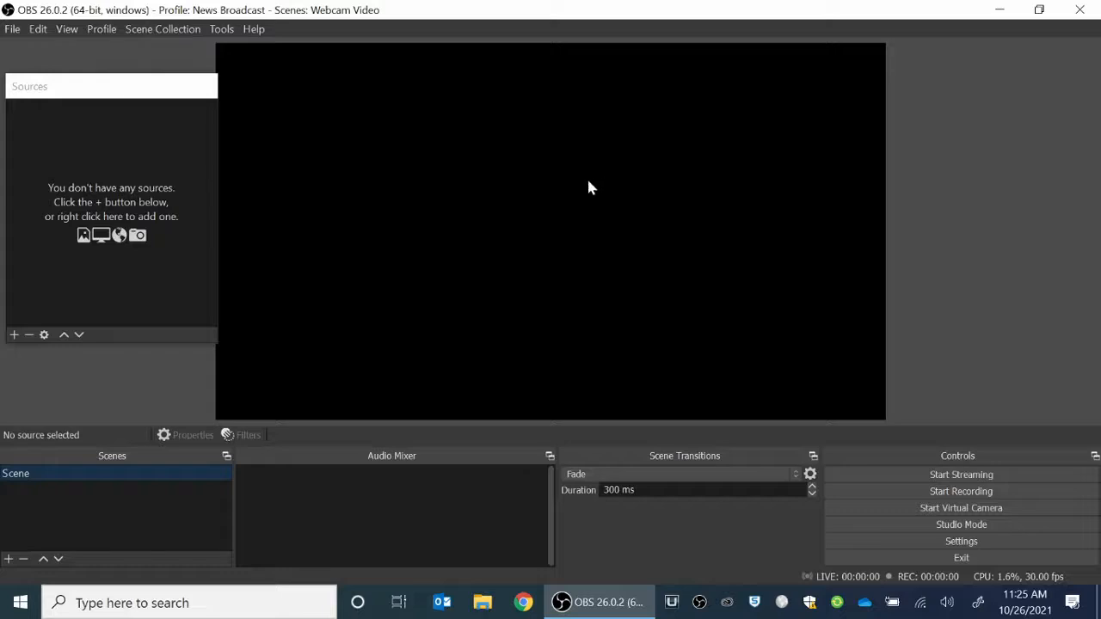
- Add a new Audio Input Capture source to the scene using the Default device
left_click(113, 96)
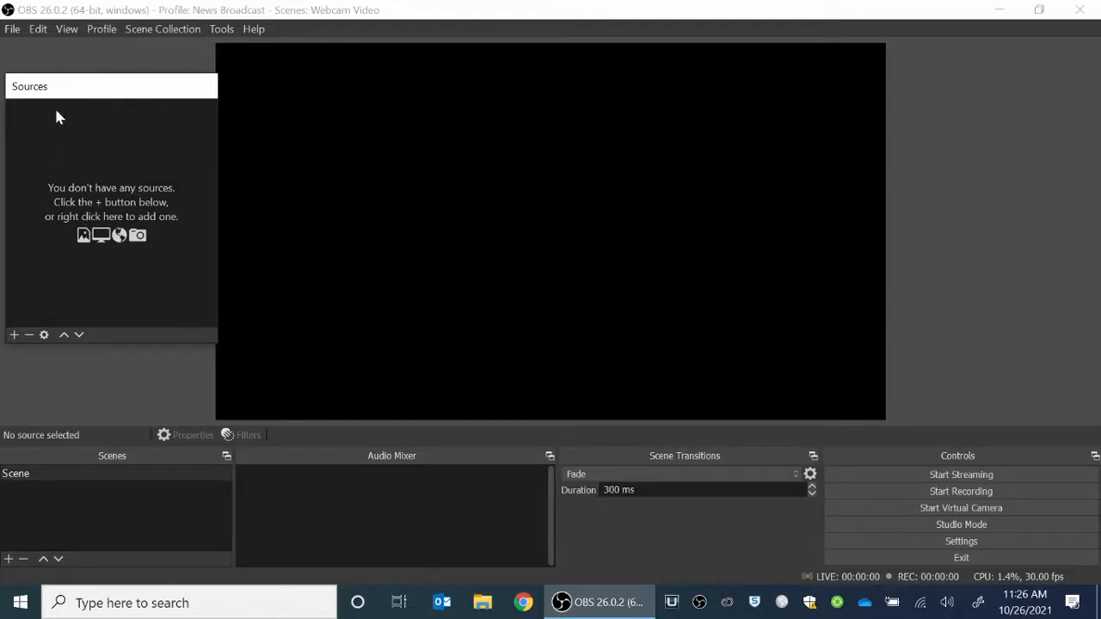
left_click(14, 335)
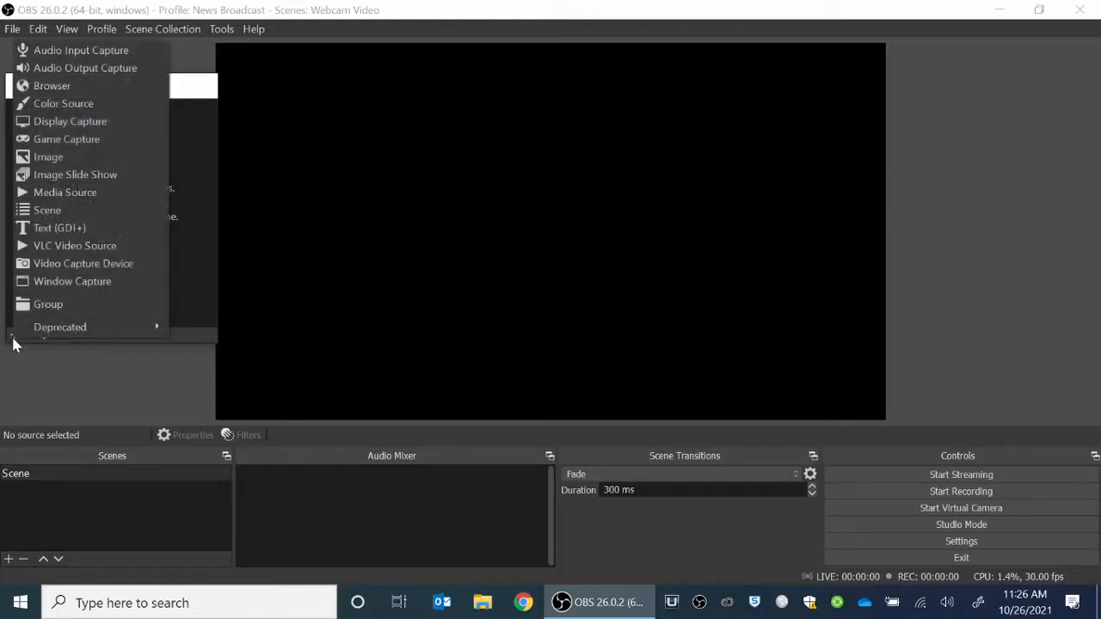
left_click(90, 53)
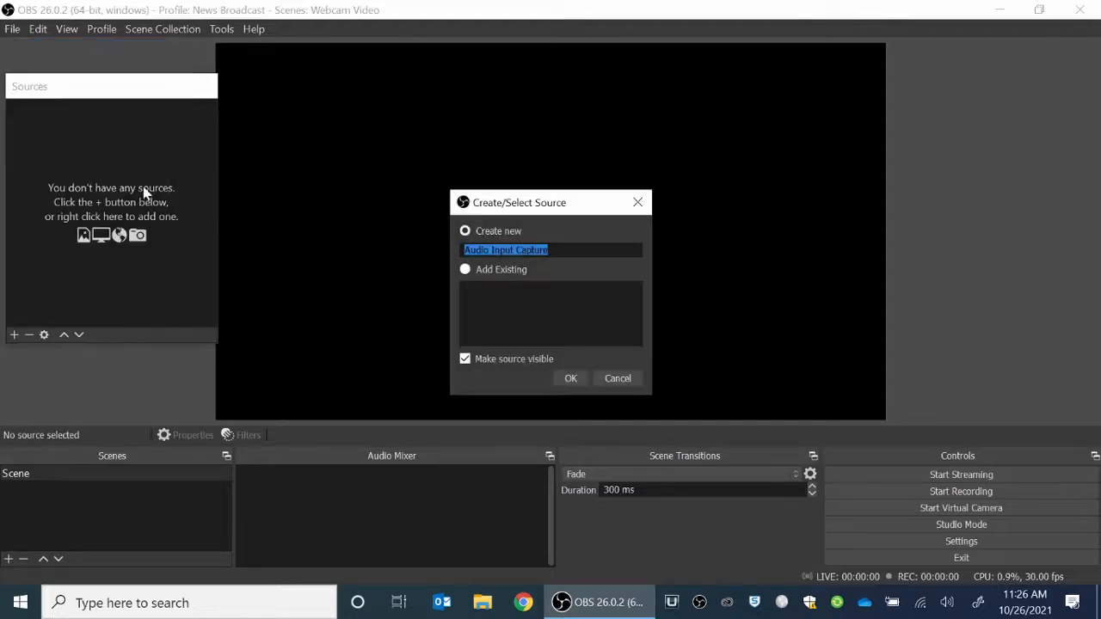
left_click(570, 379)
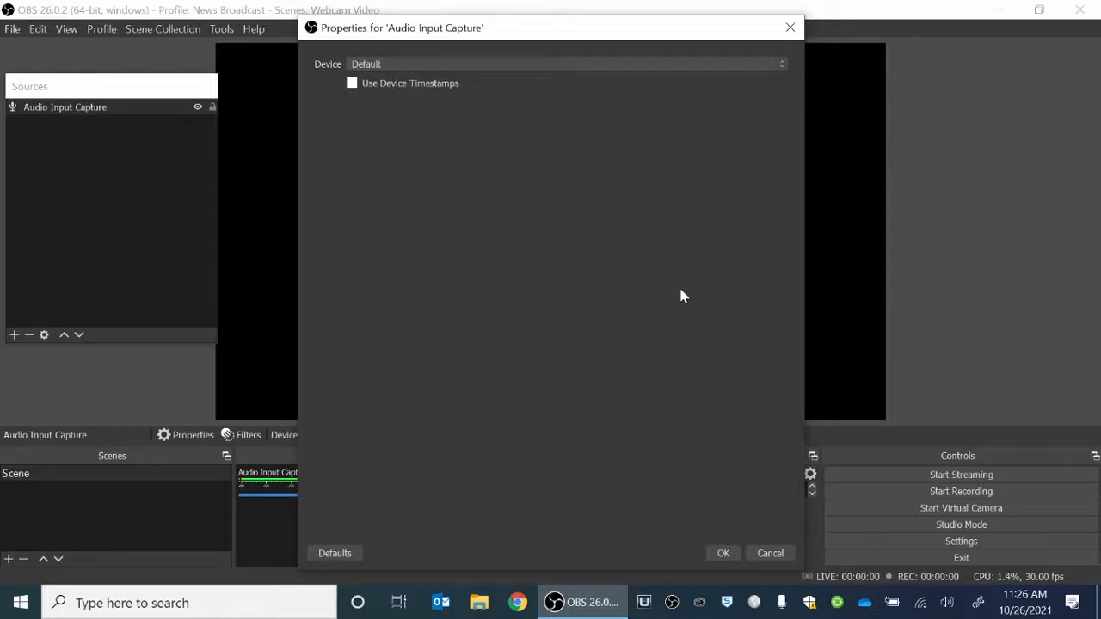
left_click(723, 555)
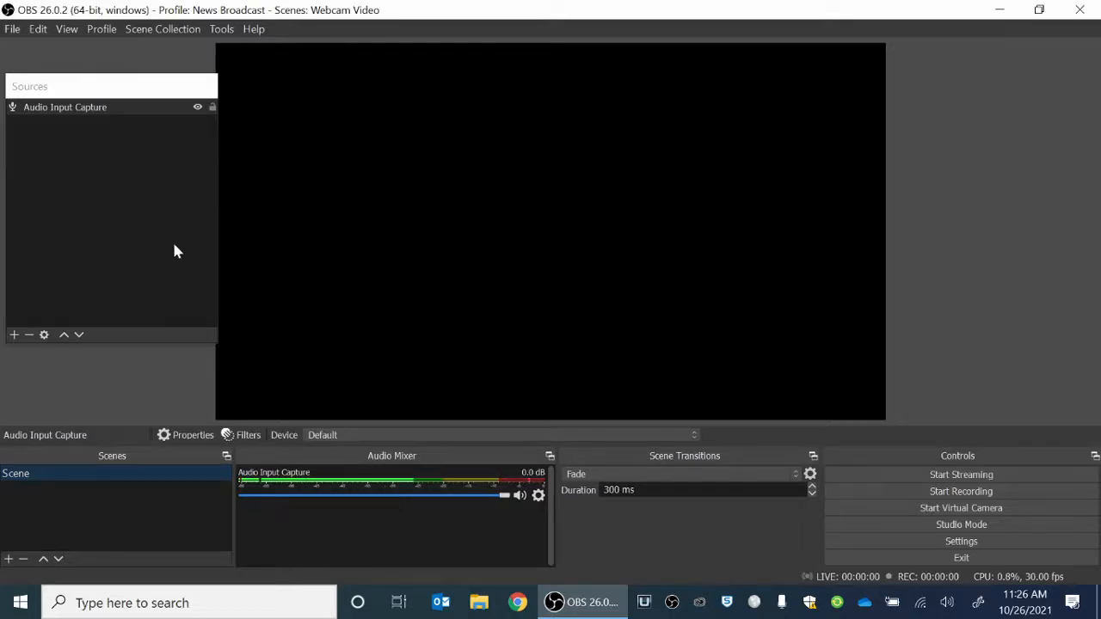
- Add a Video Capture Device source using the Integrated Camera and enlarge its picture to fill the whole canvas
left_click(13, 337)
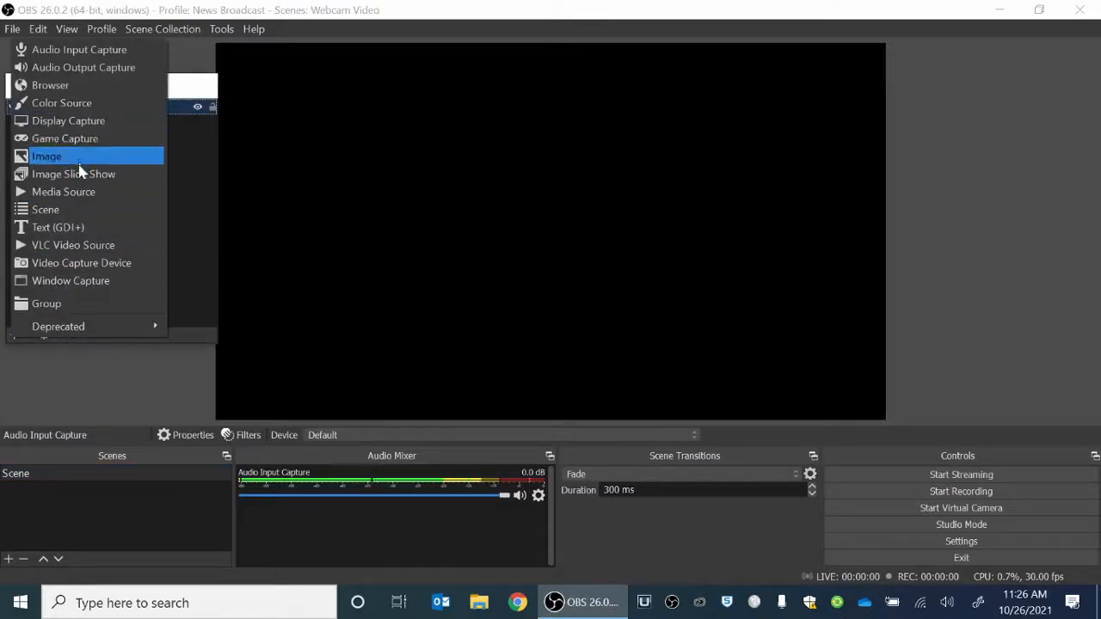
left_click(77, 264)
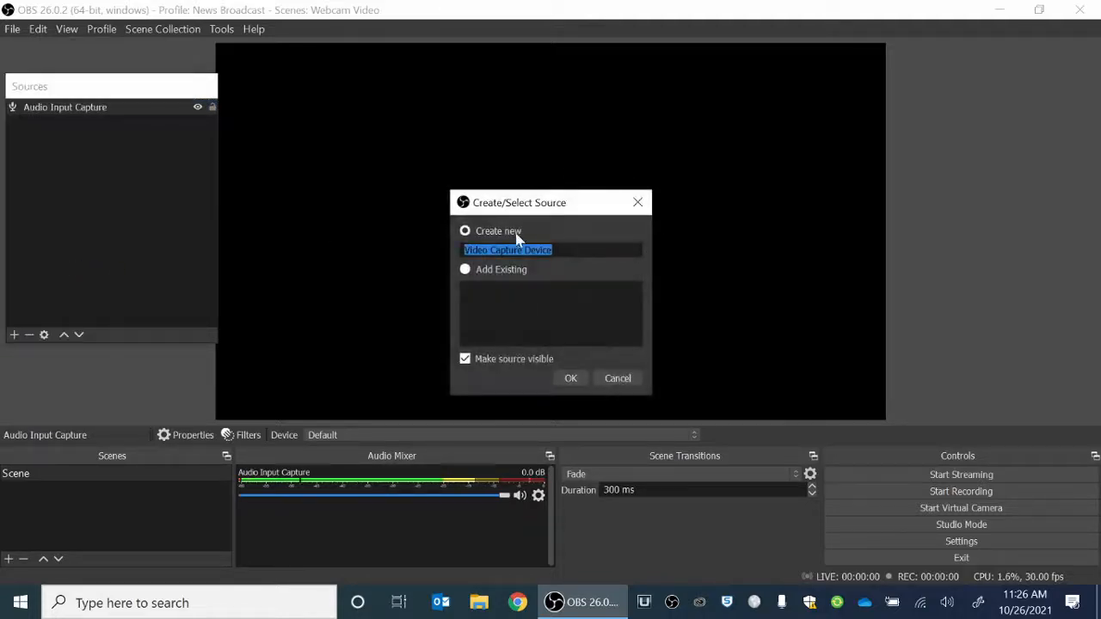
left_click(572, 382)
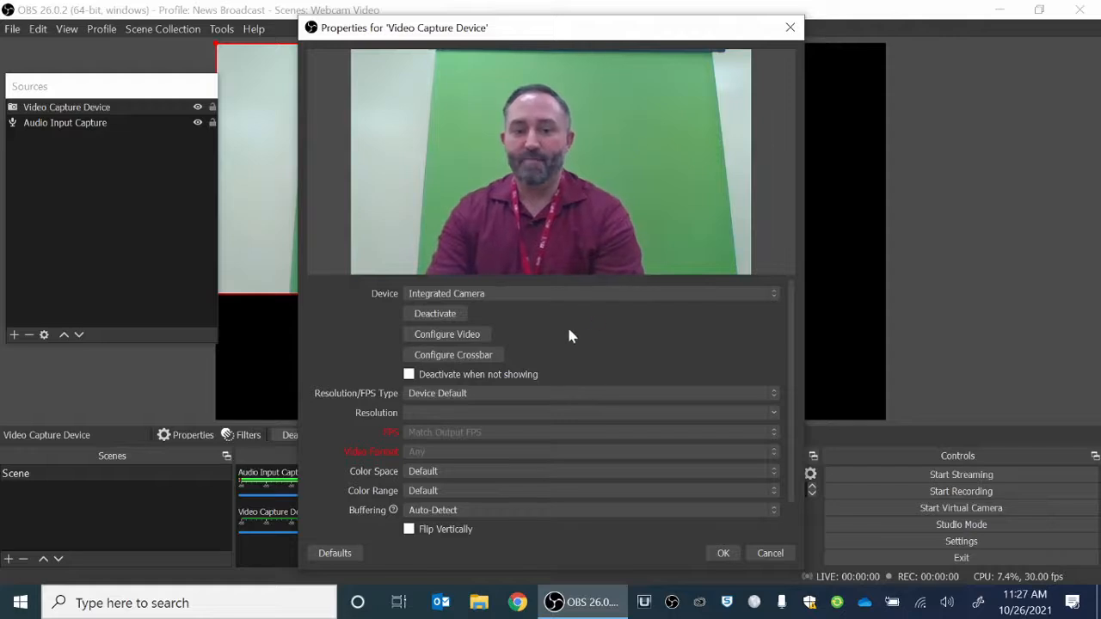
left_click(723, 553)
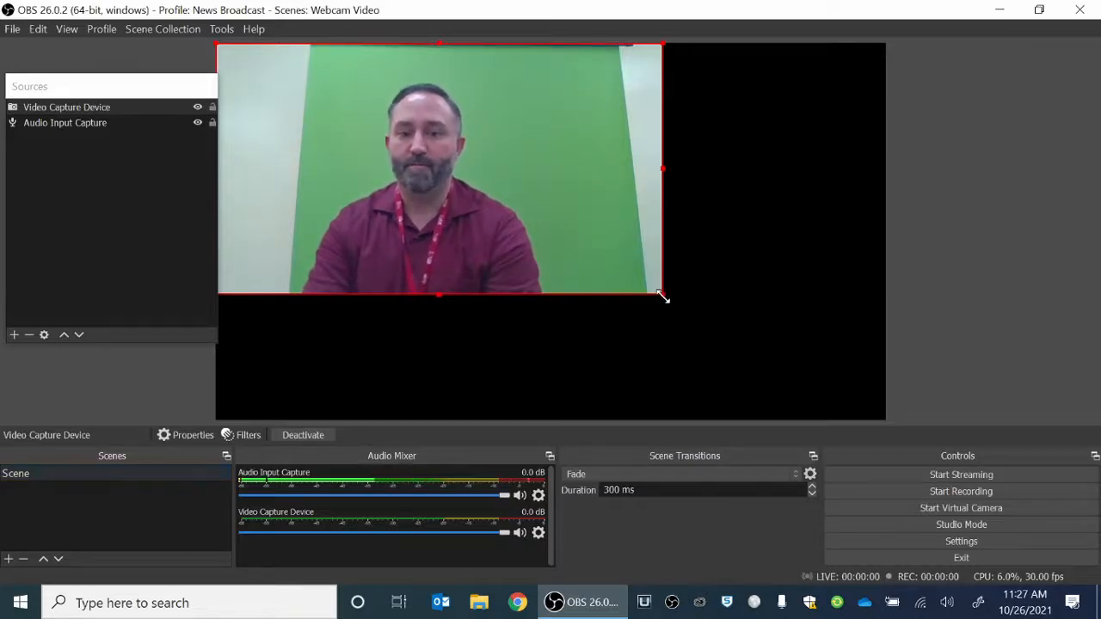
left_click_drag(662, 296, 886, 420)
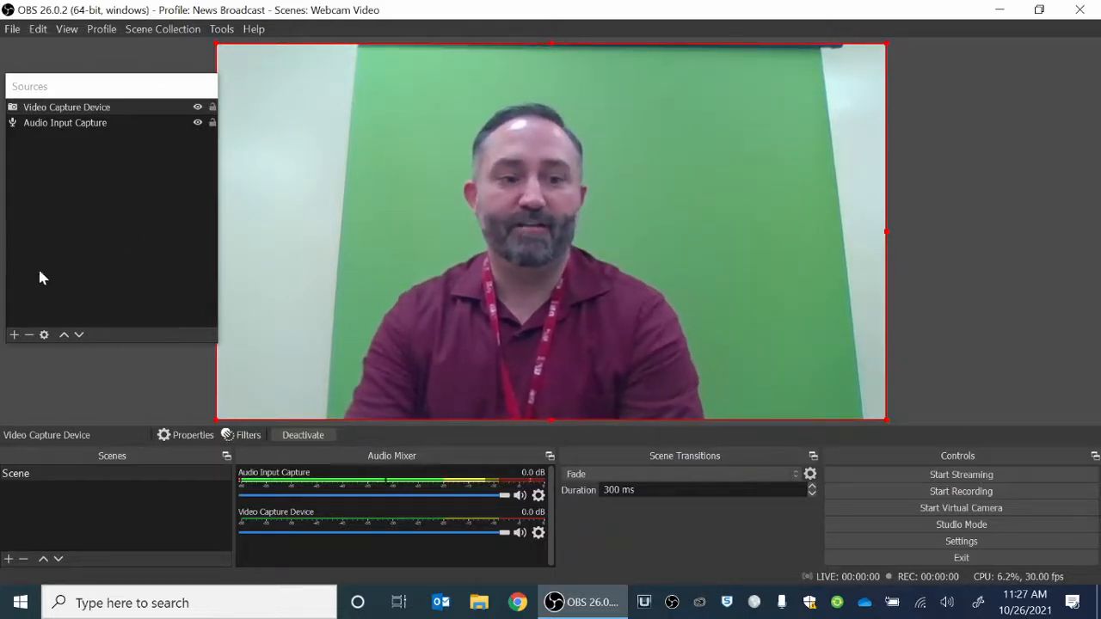
- Add a Text (GDI+) source in Arial containing the presenter's title and surname
left_click(15, 335)
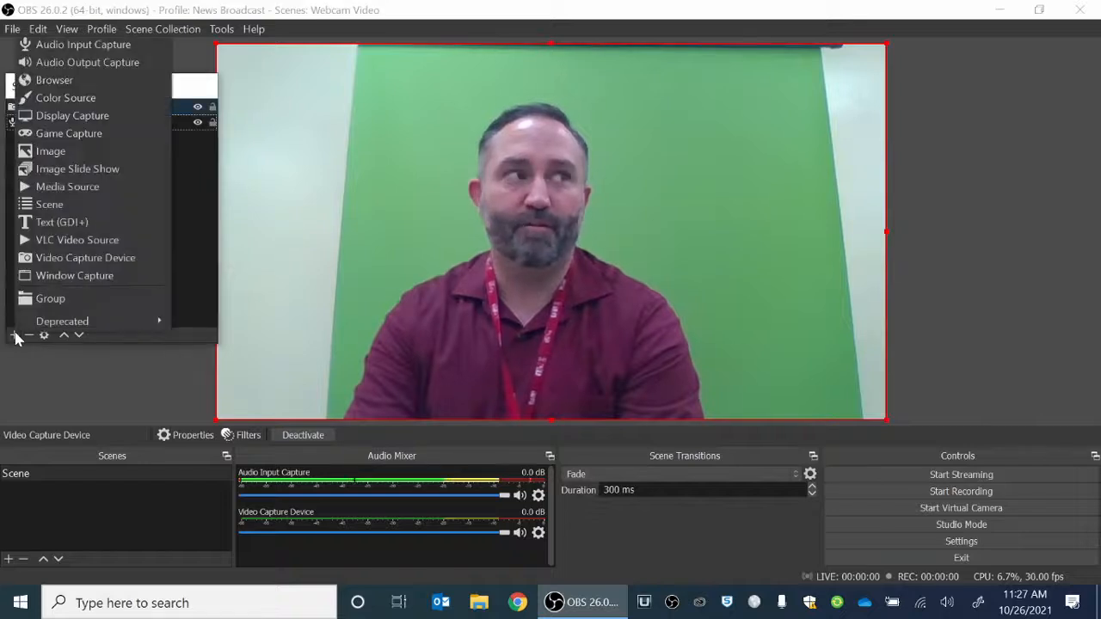
left_click(83, 225)
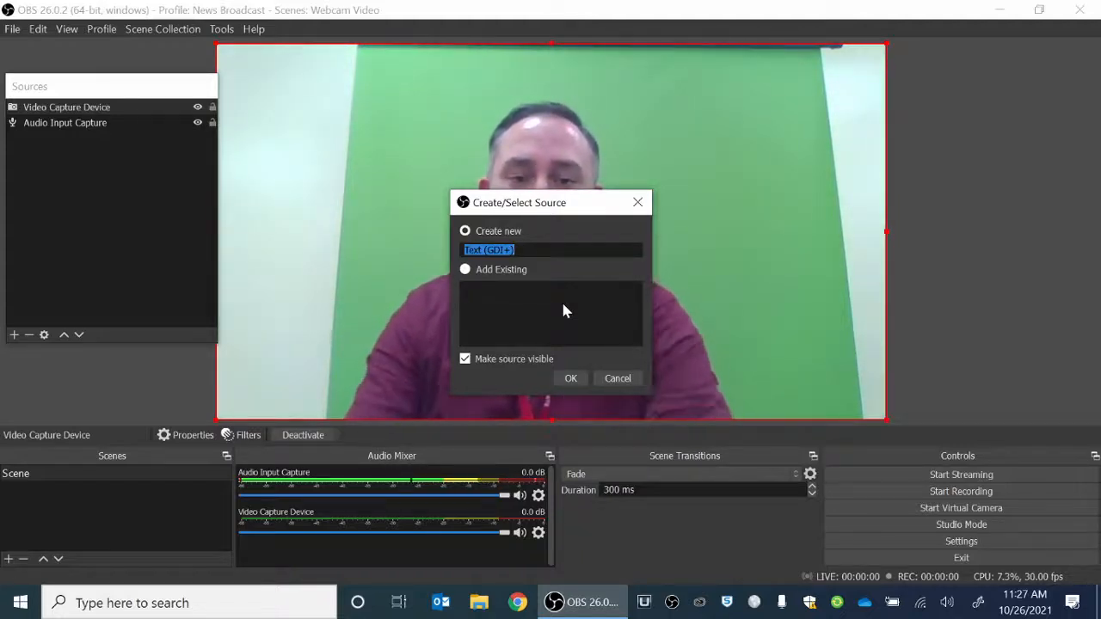
left_click(570, 379)
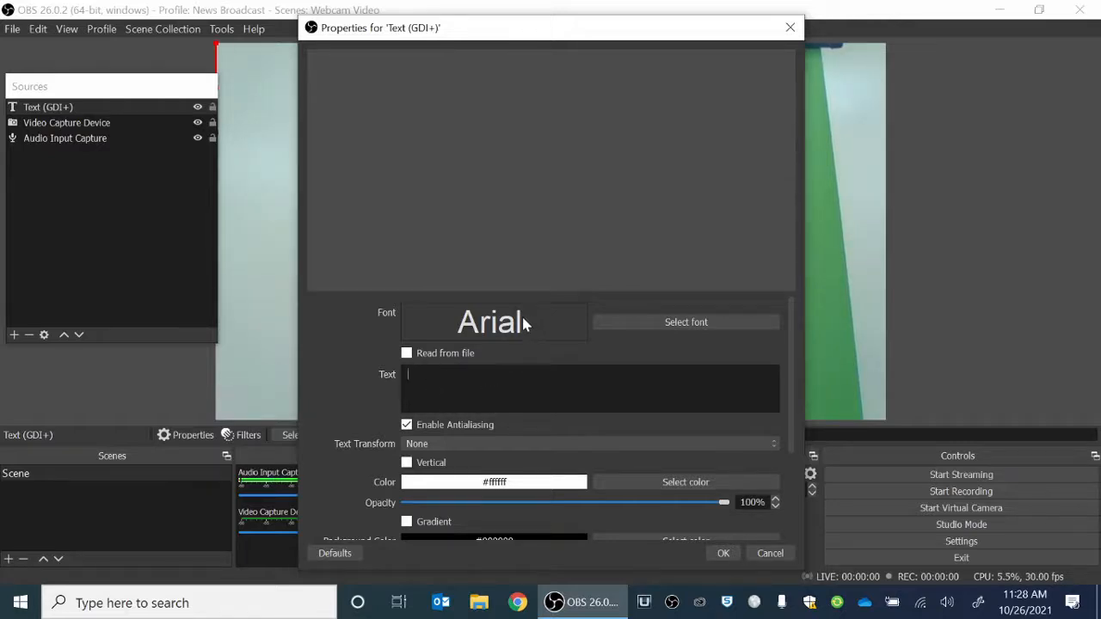
left_click(706, 322)
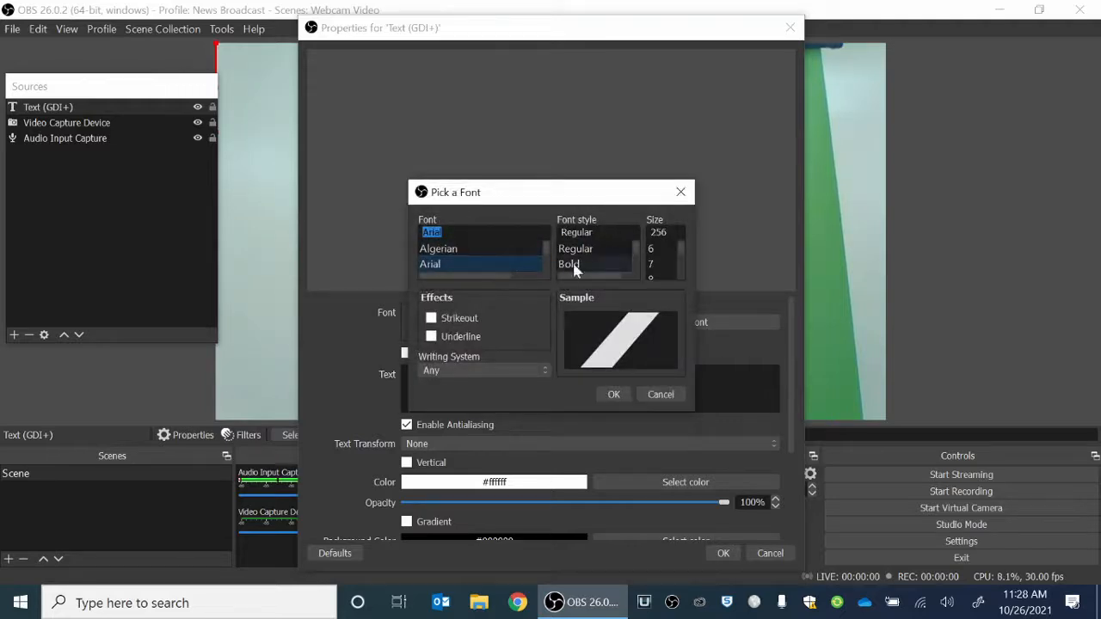
left_click(680, 192)
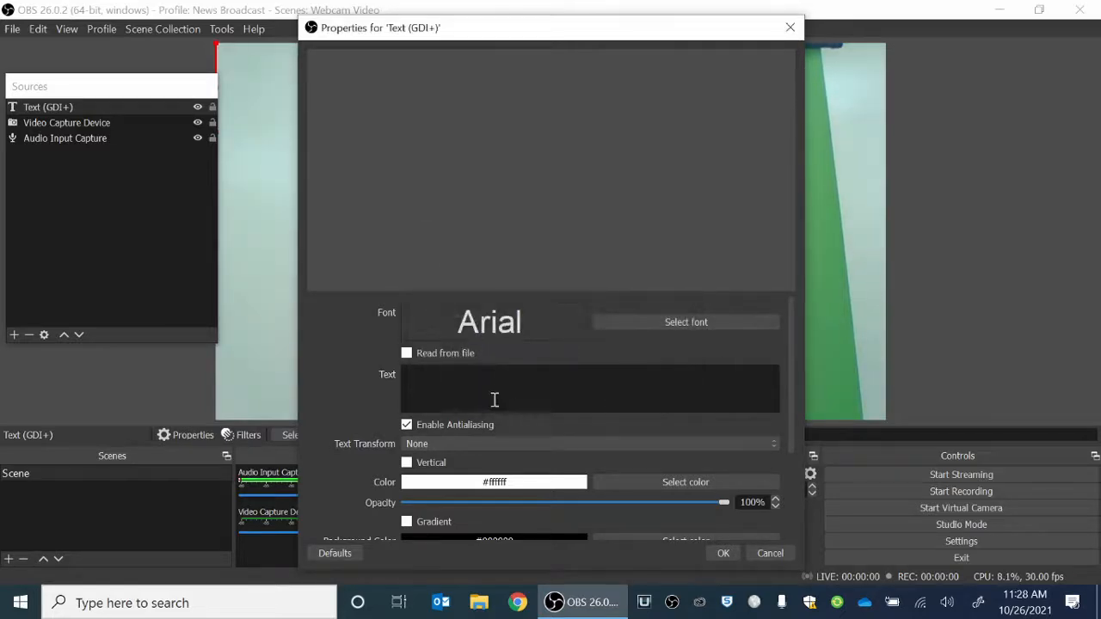
left_click(479, 390)
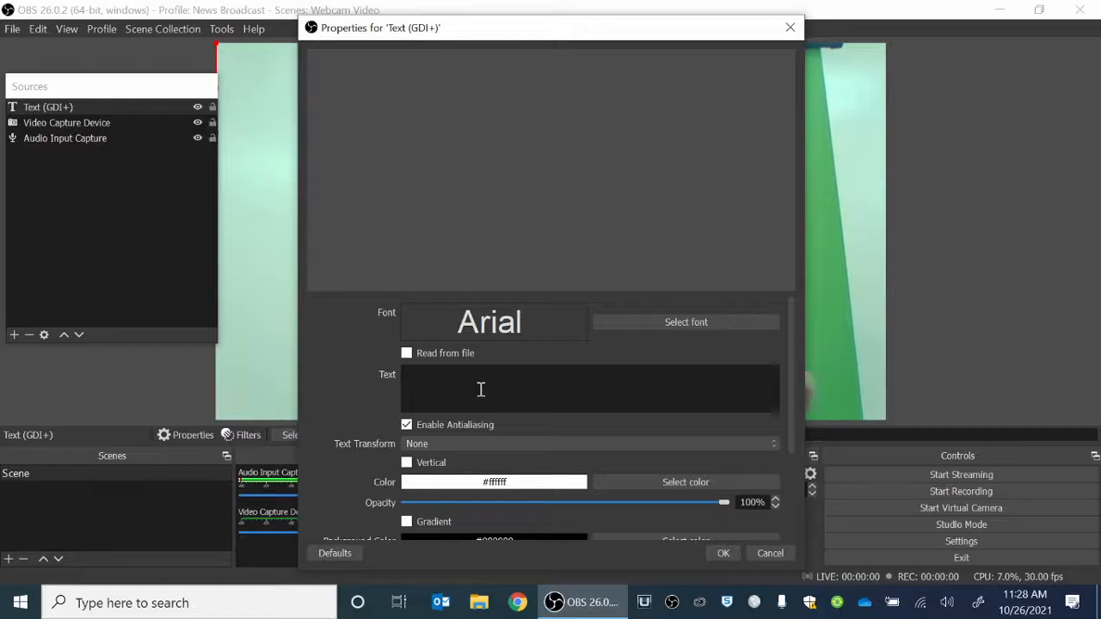
type("mR.")
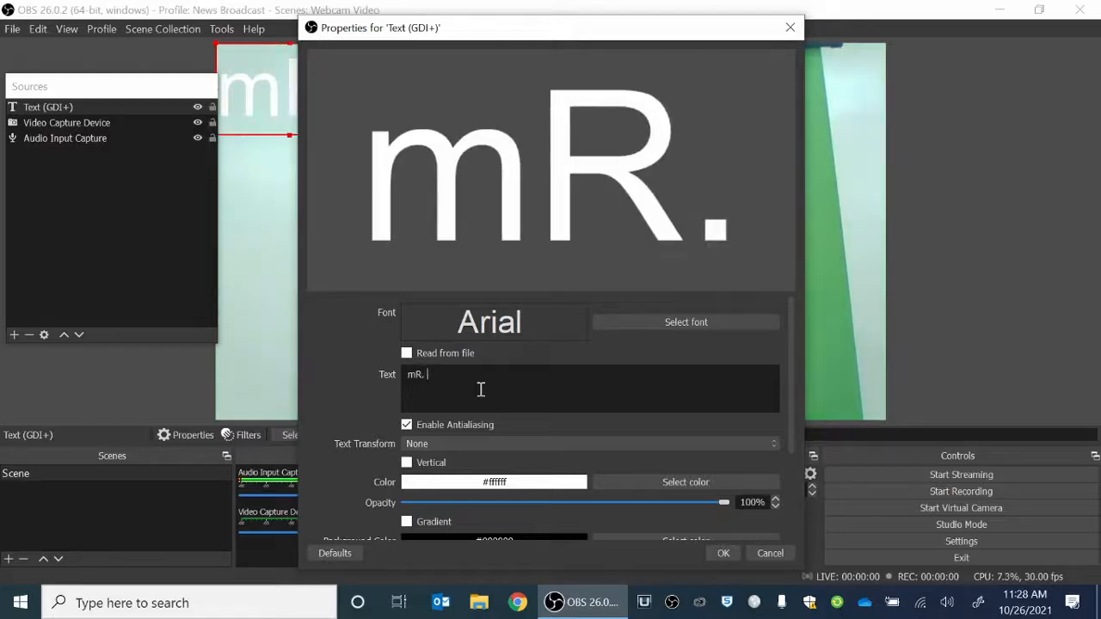
key("BackSpace")
key("BackSpace")
key("BackSpace")
type("Mr. Bailey")
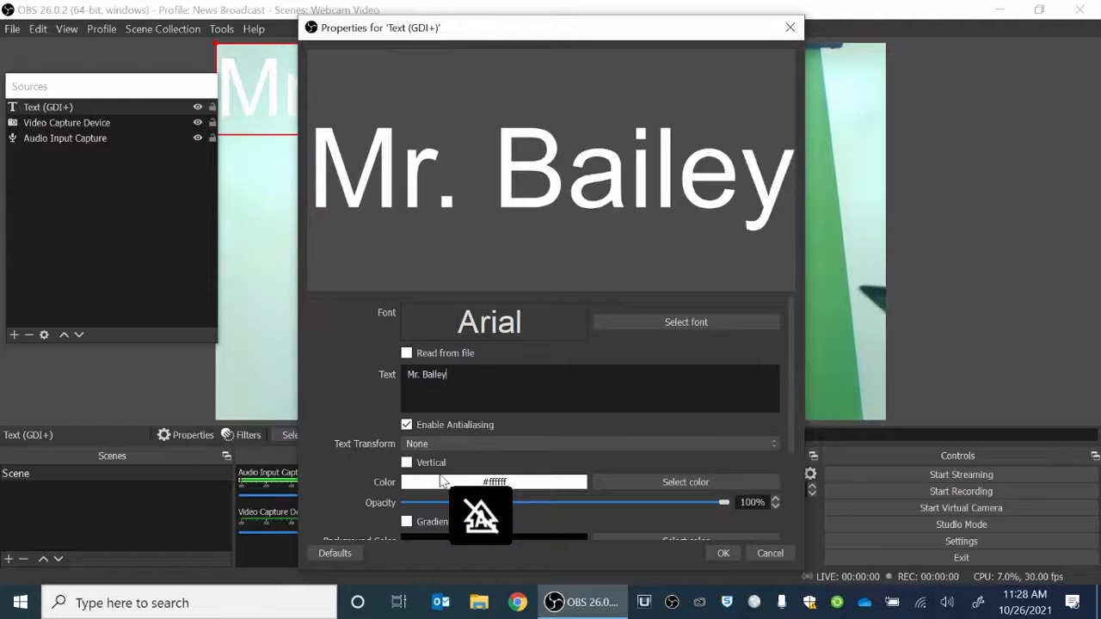
left_click(723, 553)
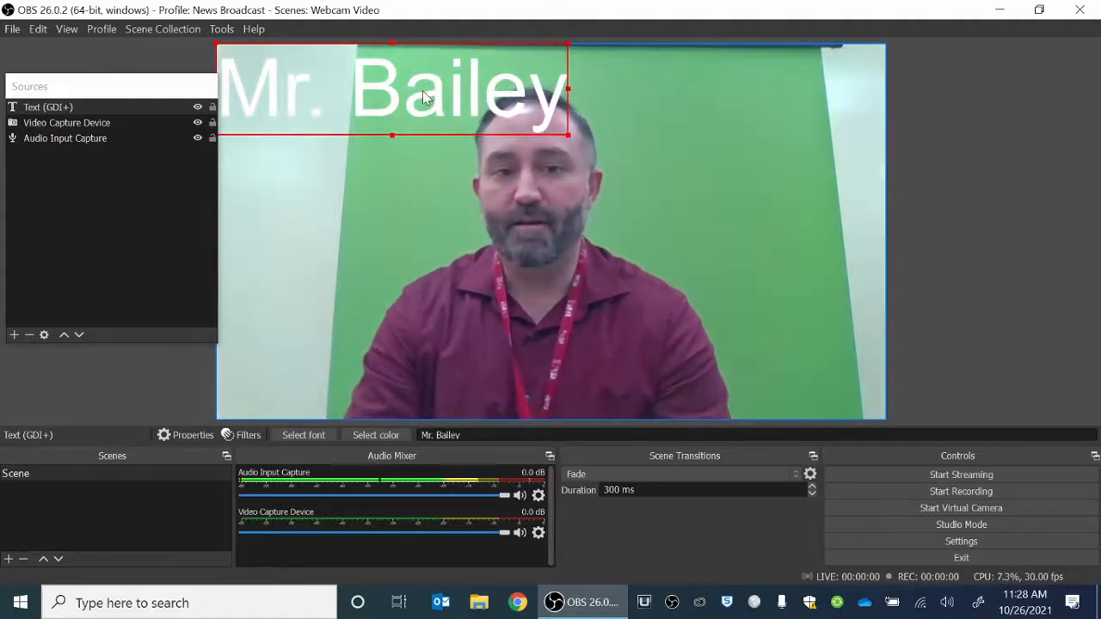
- Move the name caption to the lower edge of the video, shrink it, centre it horizontally and deselect it
left_click_drag(426, 97, 572, 371)
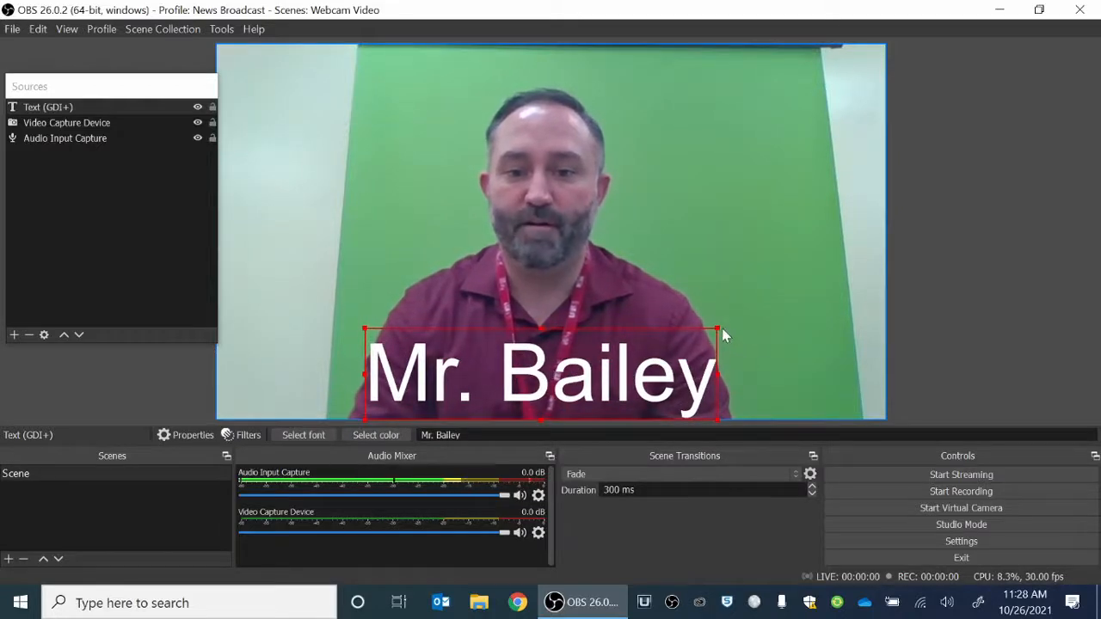
left_click_drag(722, 330, 573, 383)
left_click_drag(520, 408, 583, 408)
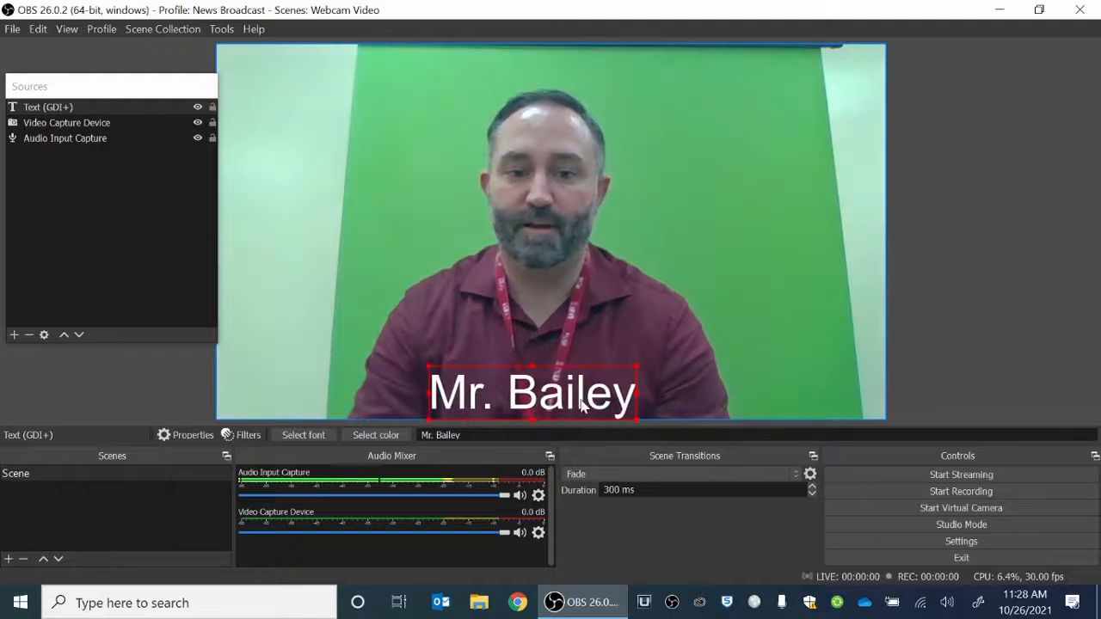
left_click(995, 269)
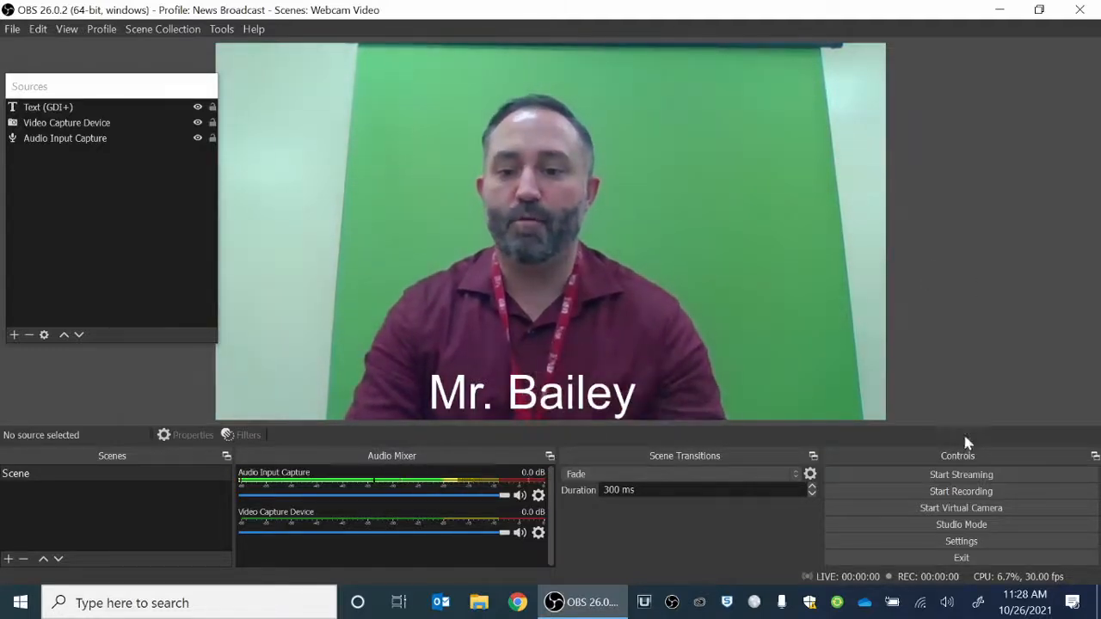
- Record a short clip of the webcam scene and stop the recording
left_click(977, 499)
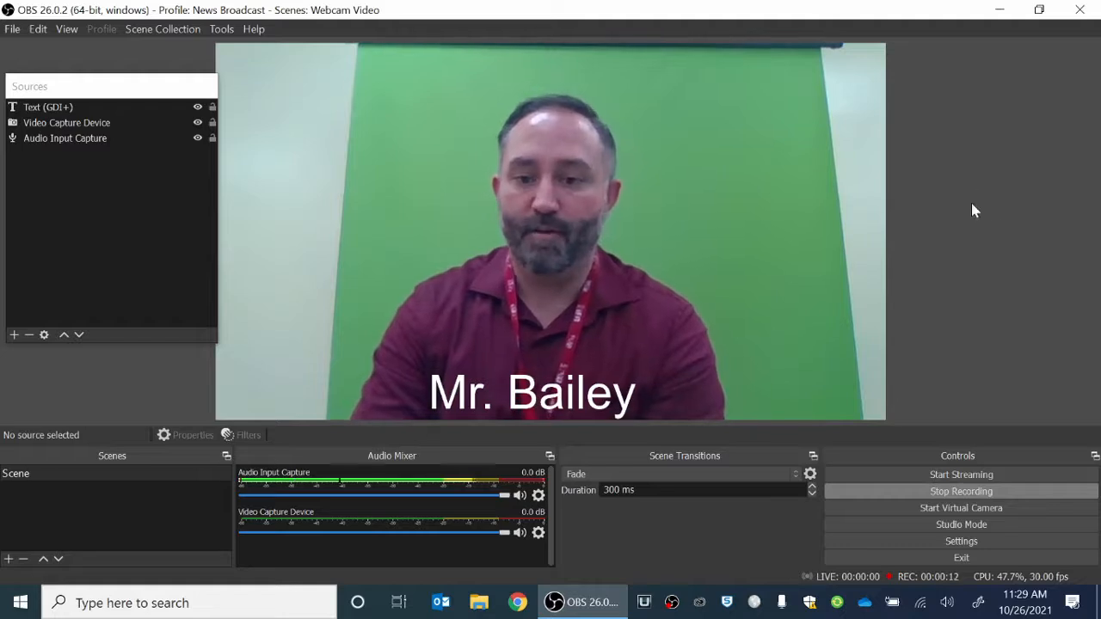
left_click(970, 499)
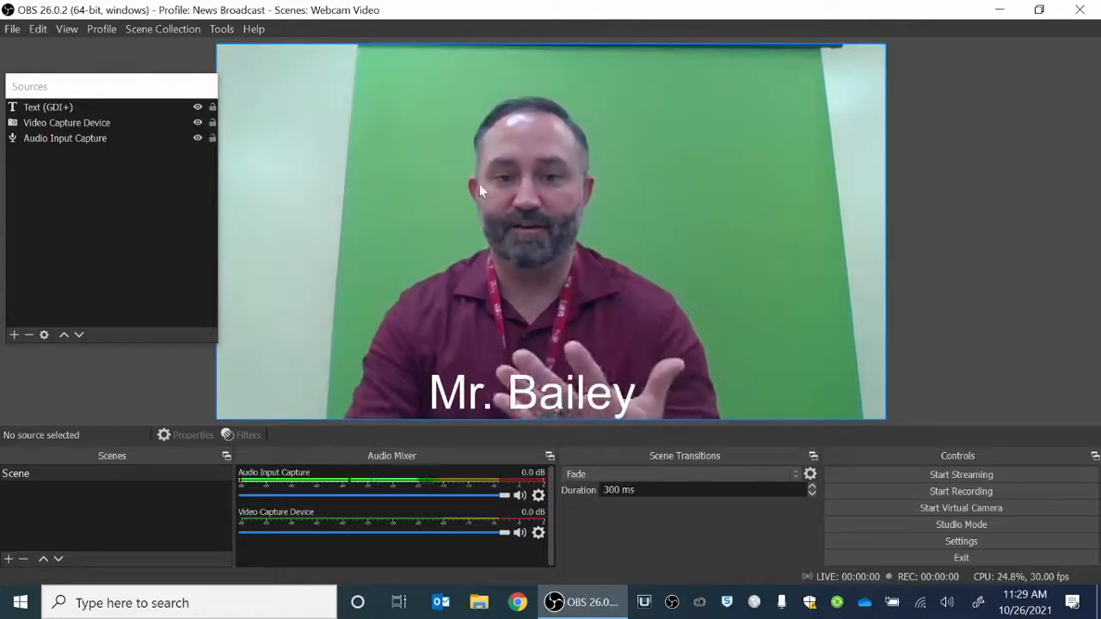
- Play back the new recording from the Videos folder in VLC media player, then close it and return to OBS
left_click(1000, 15)
left_click(827, 74)
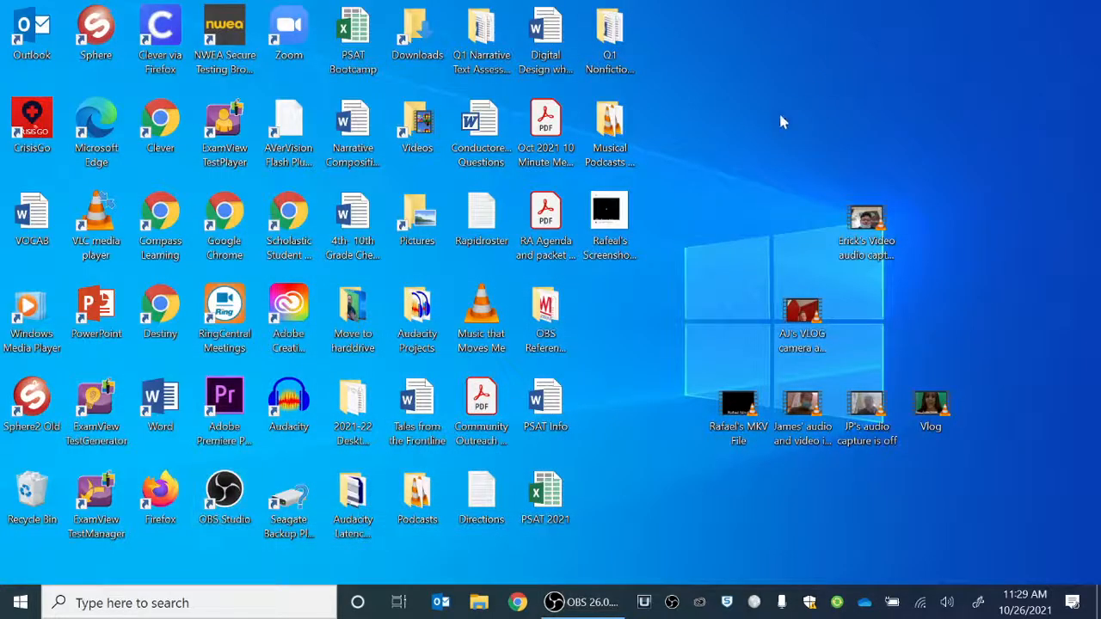
double_click(412, 127)
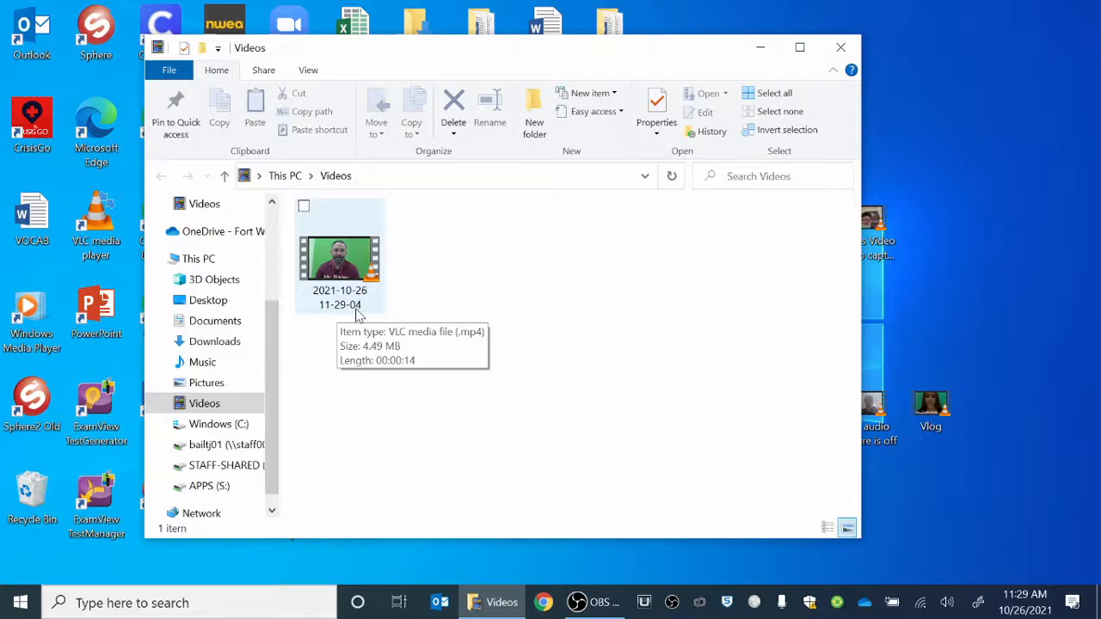
left_click(357, 256)
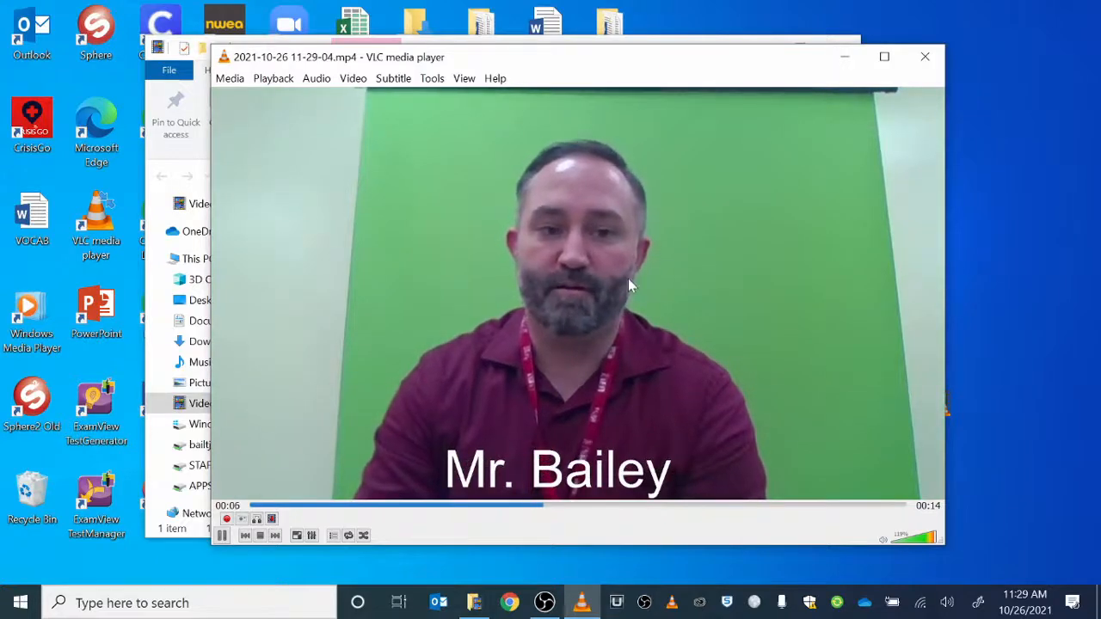
left_click(929, 60)
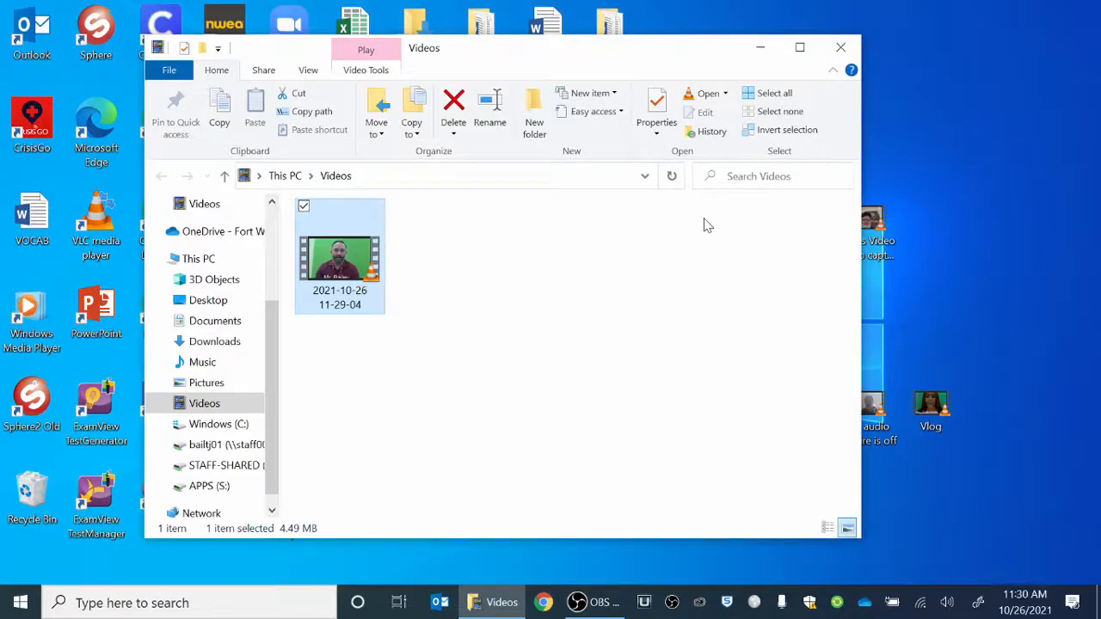
left_click(841, 48)
left_click(593, 604)
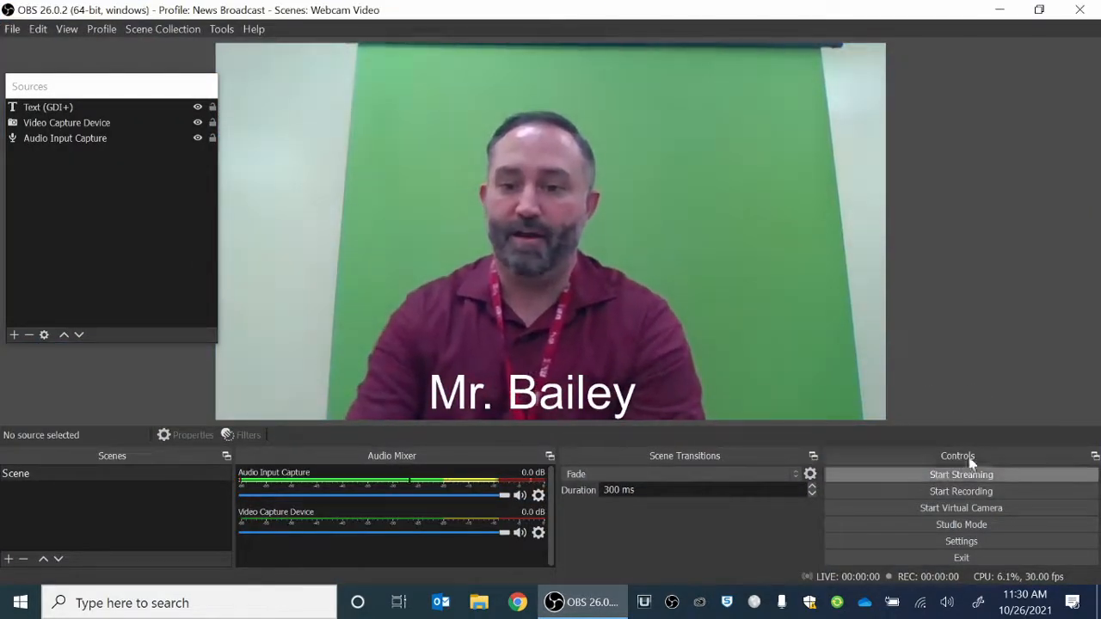
- Review the available scene collections and choose Webcam Video
left_click(156, 29)
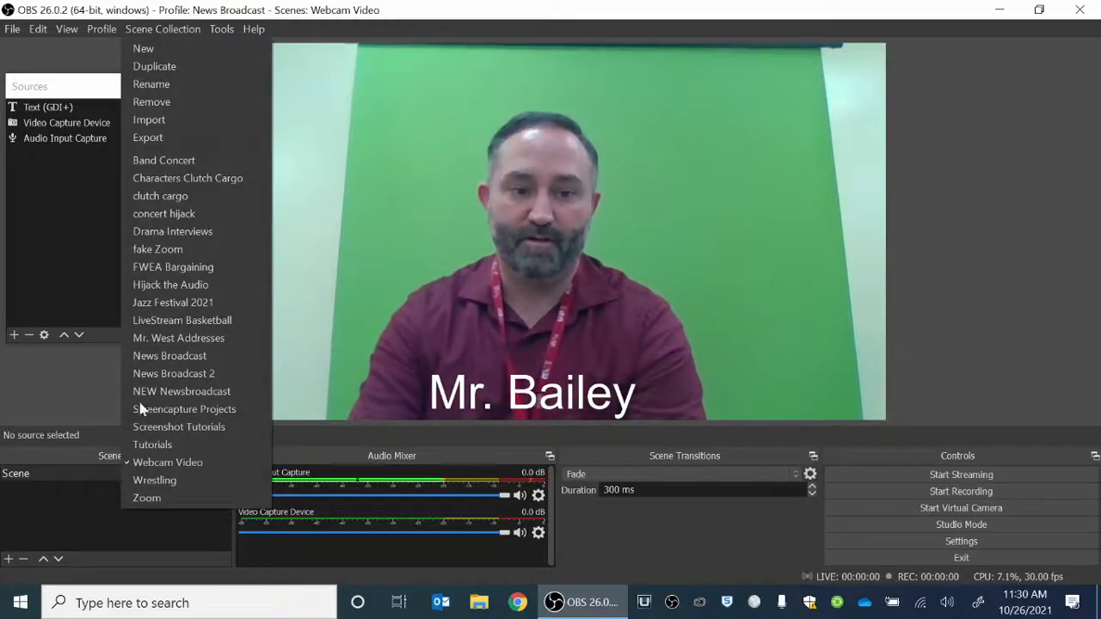
left_click(154, 463)
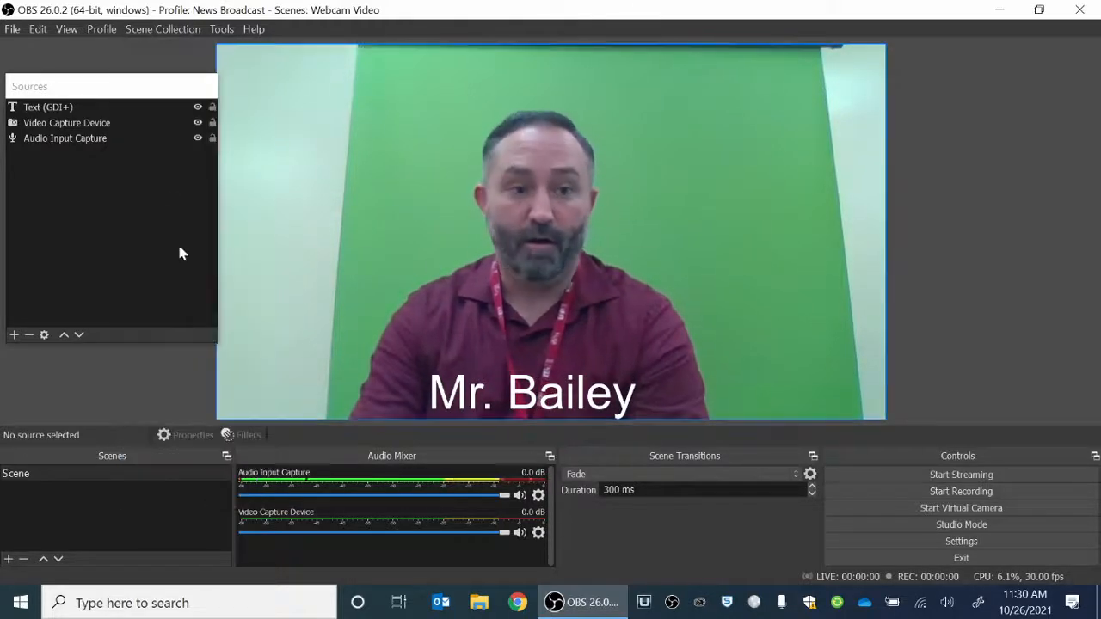